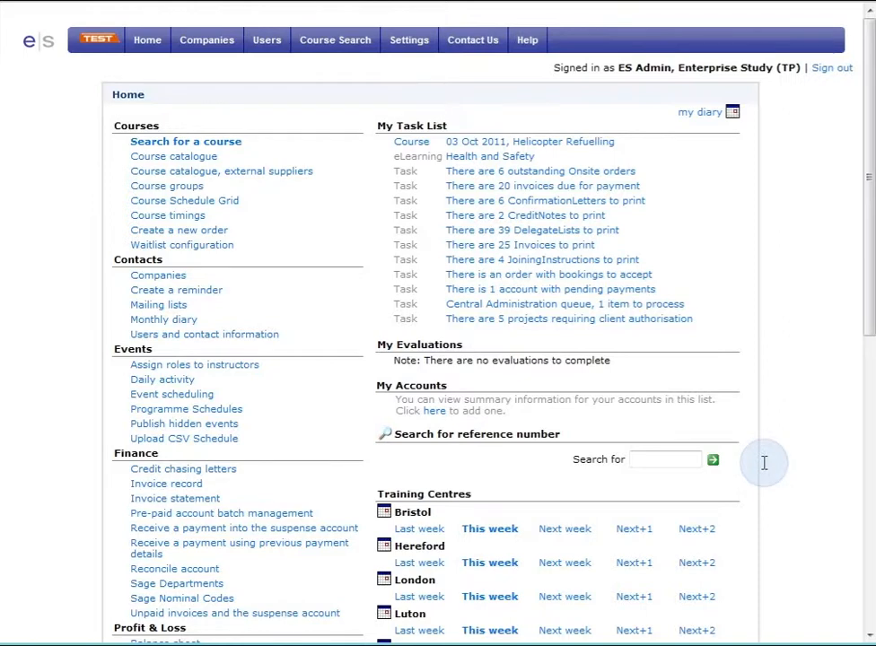
Open the evaluation templates and start a new template named Global Default.
scroll(763, 463, "down", 5)
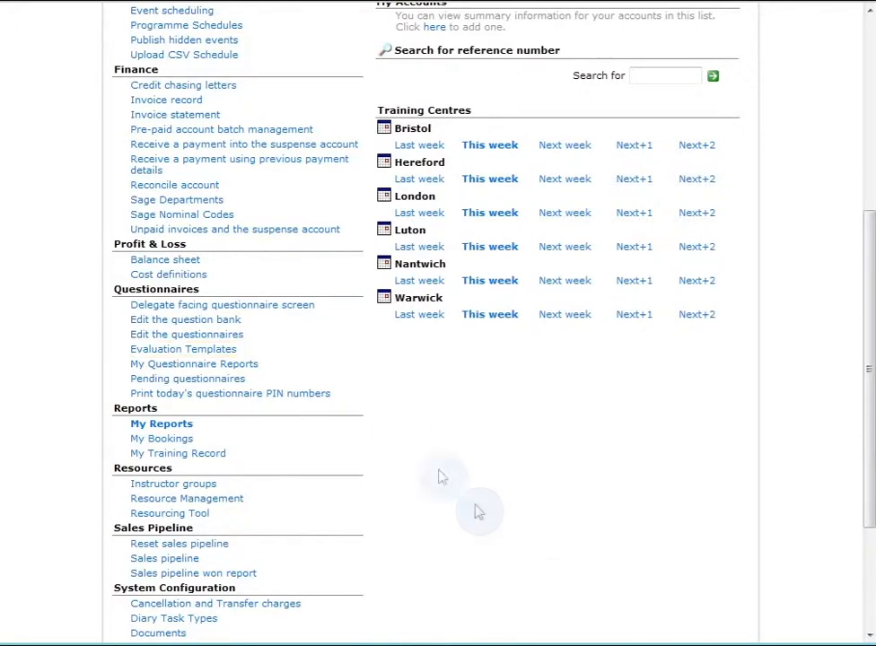
left_click(227, 350)
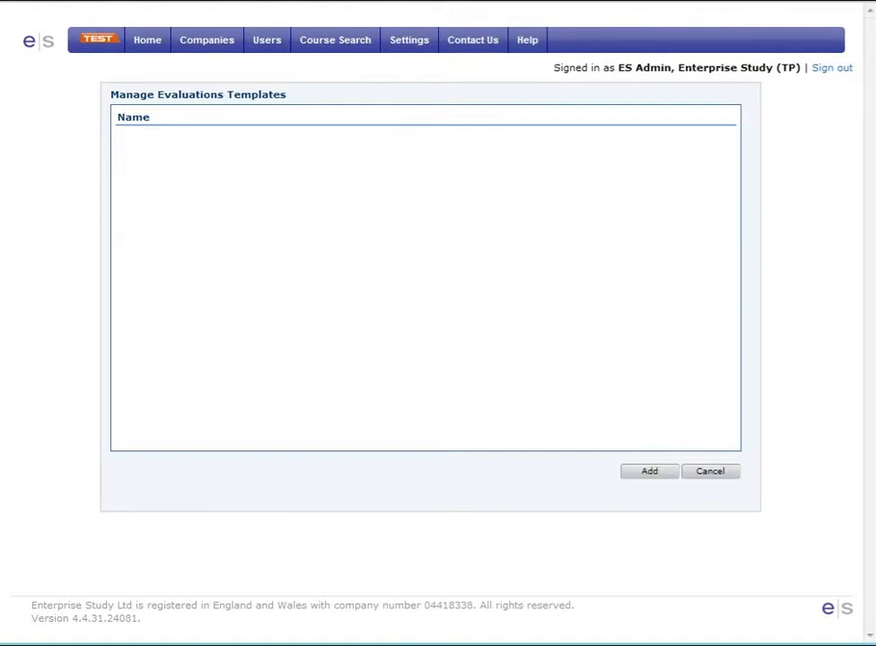
left_click(648, 476)
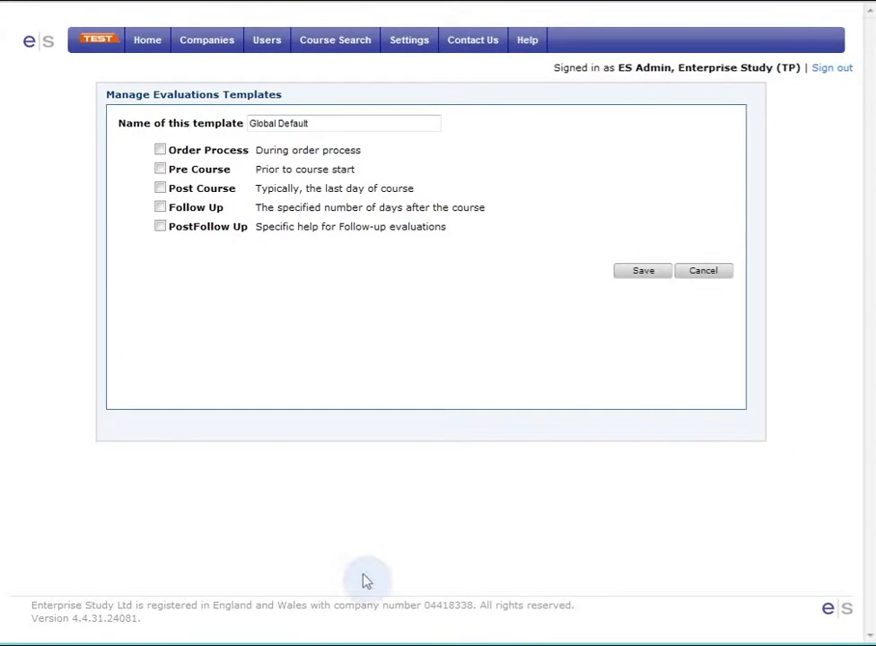
Examine the evaluation form choices for the Order Process stage, leaving the stage disabled.
left_click(162, 154)
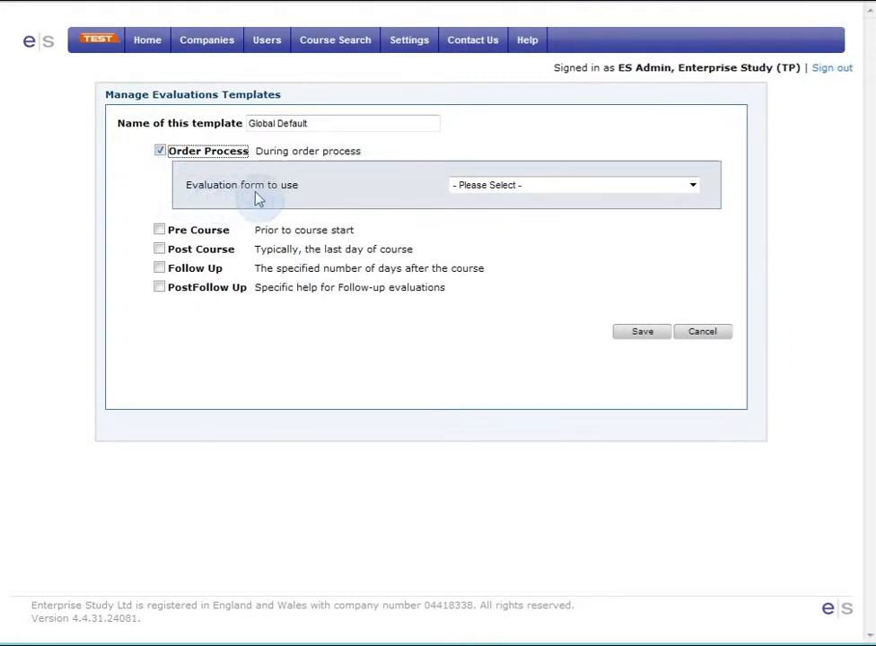
left_click(693, 187)
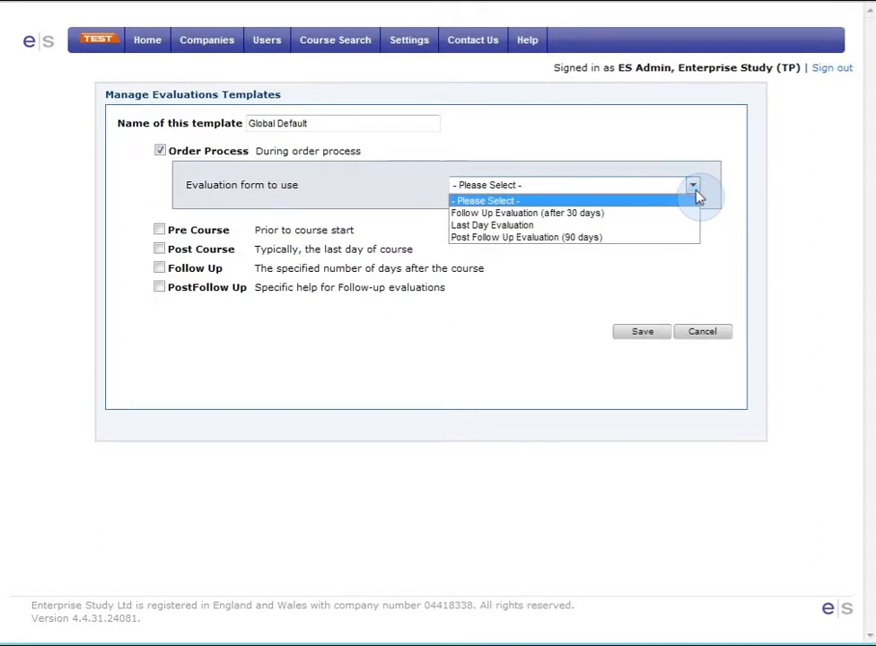
left_click(696, 192)
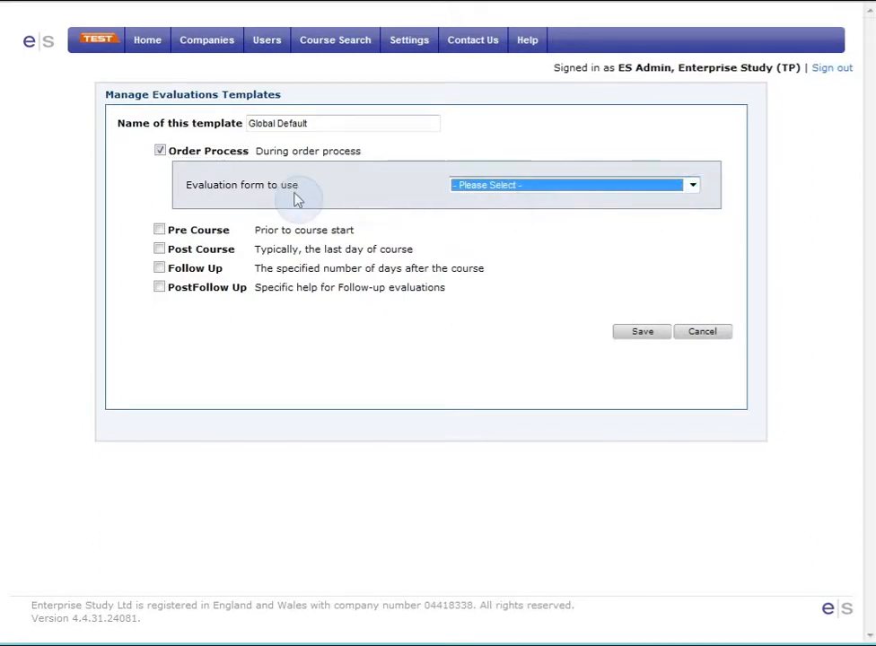
left_click(159, 153)
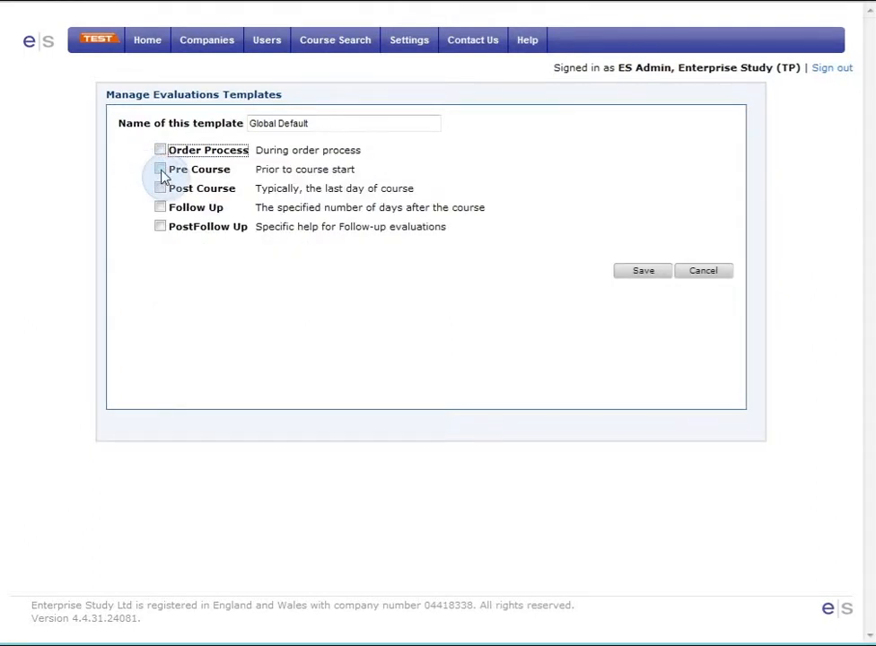
Enable the Pre Course stage, review its evaluation forms and recipient options, and keep the delegate as recipient.
left_click(162, 173)
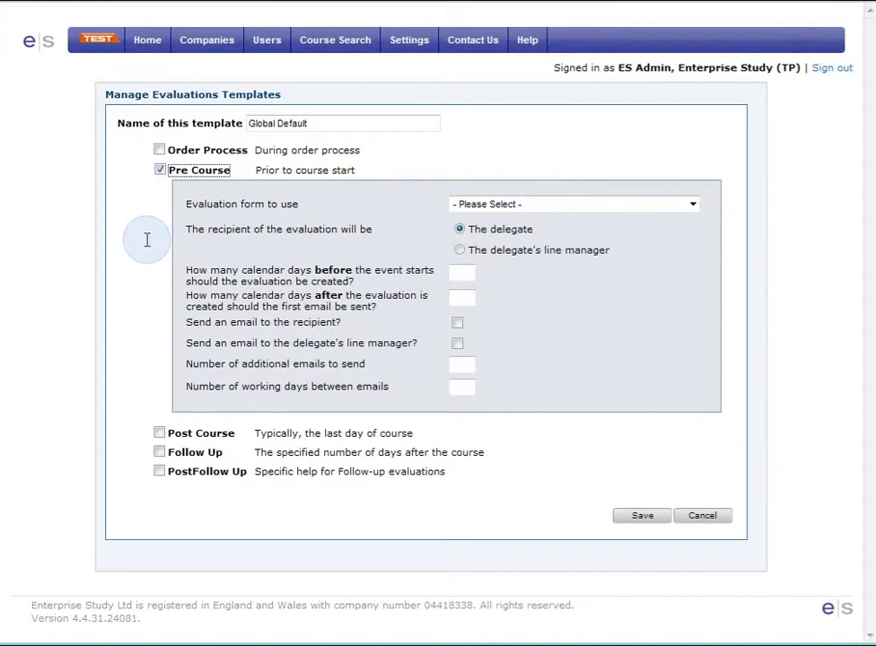
left_click(694, 206)
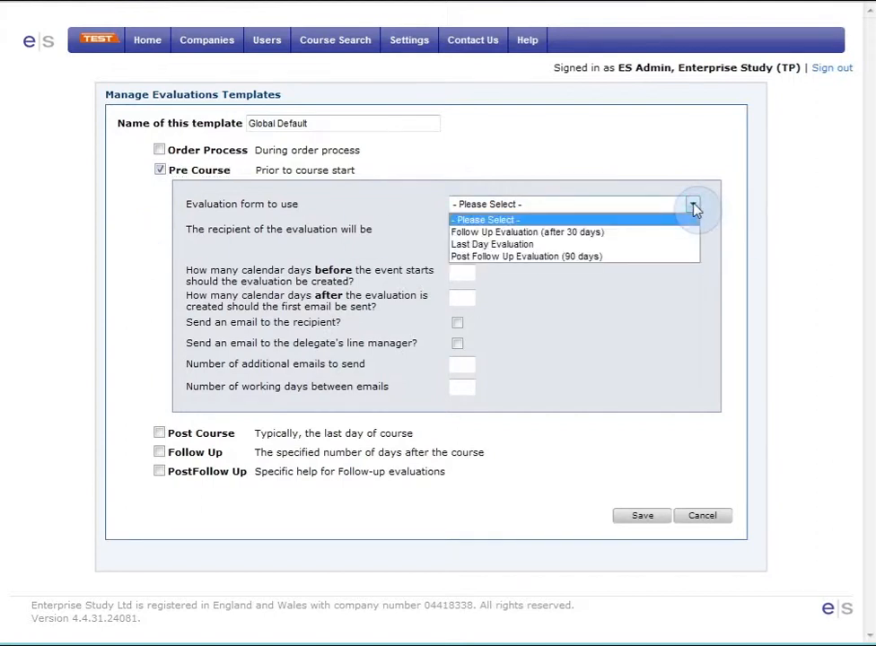
left_click(694, 206)
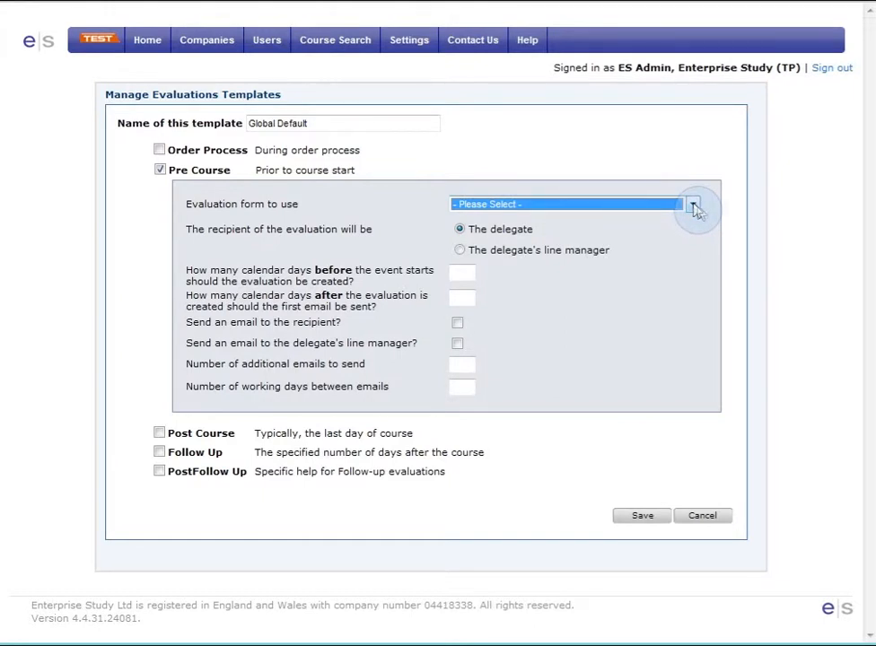
left_click(457, 230)
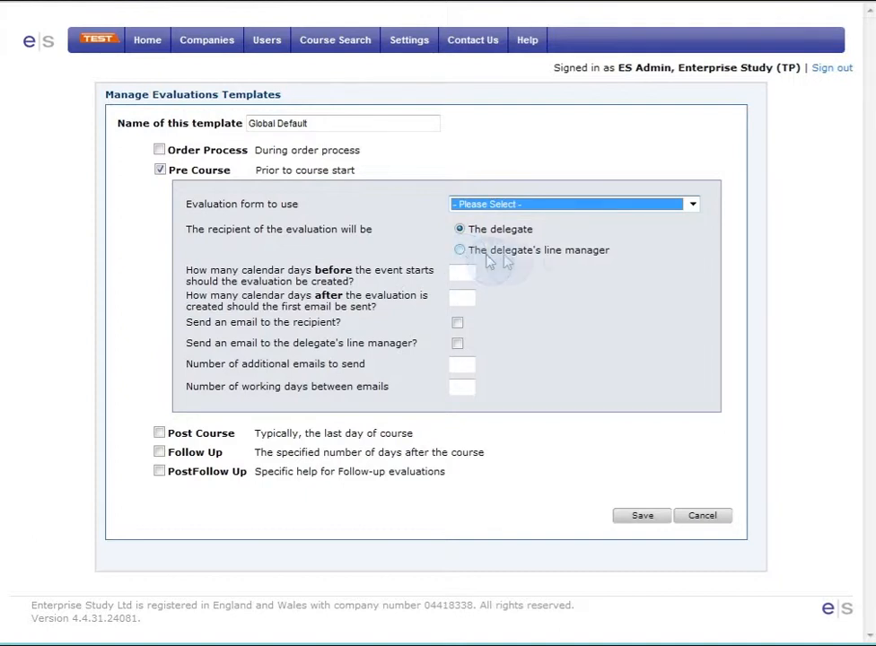
left_click(460, 251)
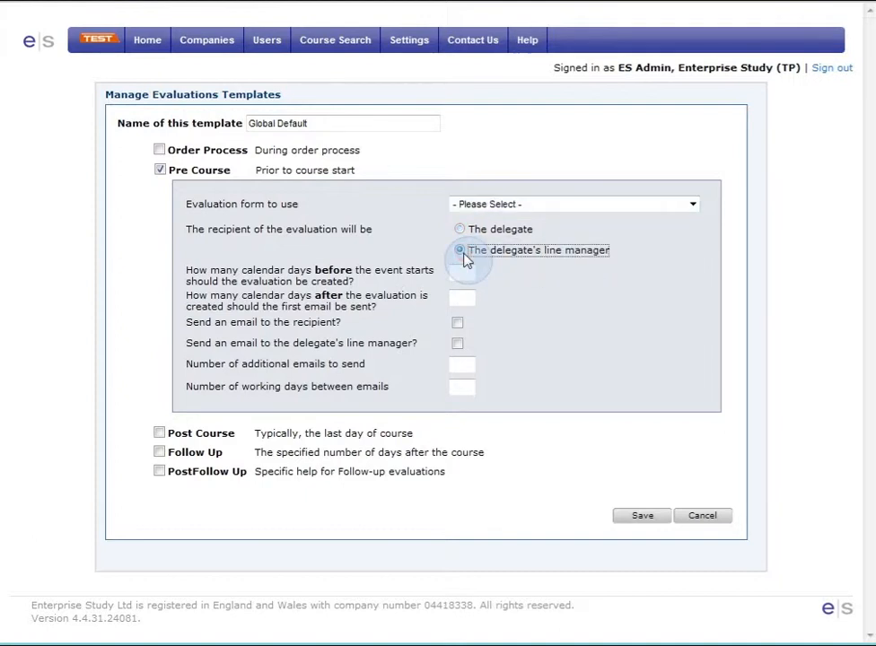
left_click(461, 229)
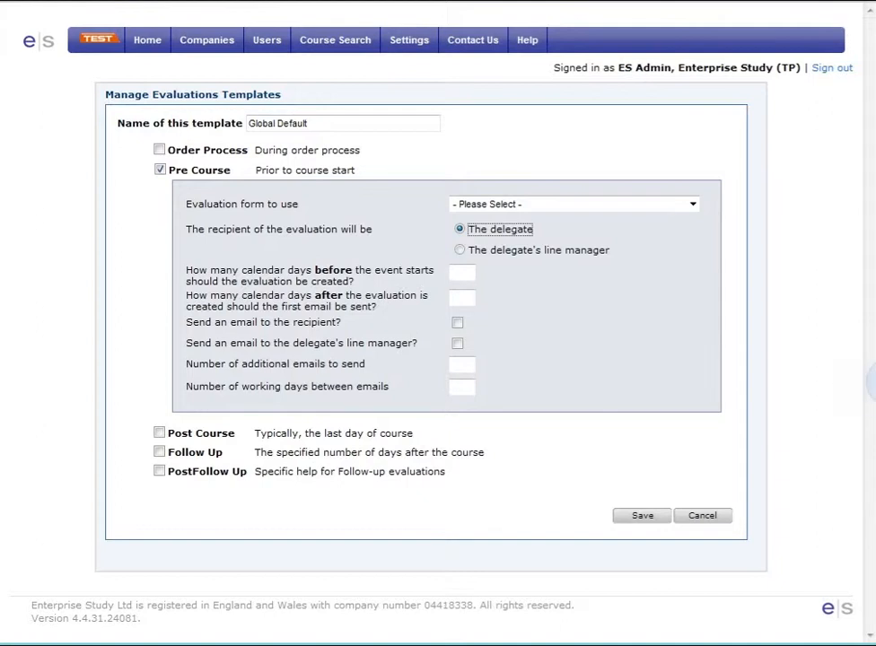
Set Pre Course evaluation creation to 14 days before the event and the first email to 5 days after creation, then disable the stage.
left_click(461, 272)
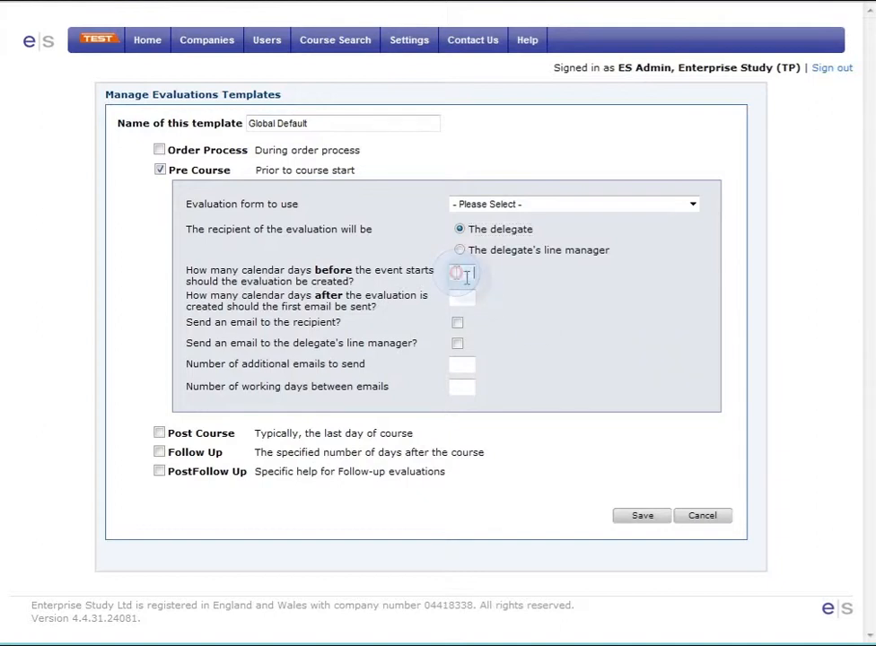
type("14")
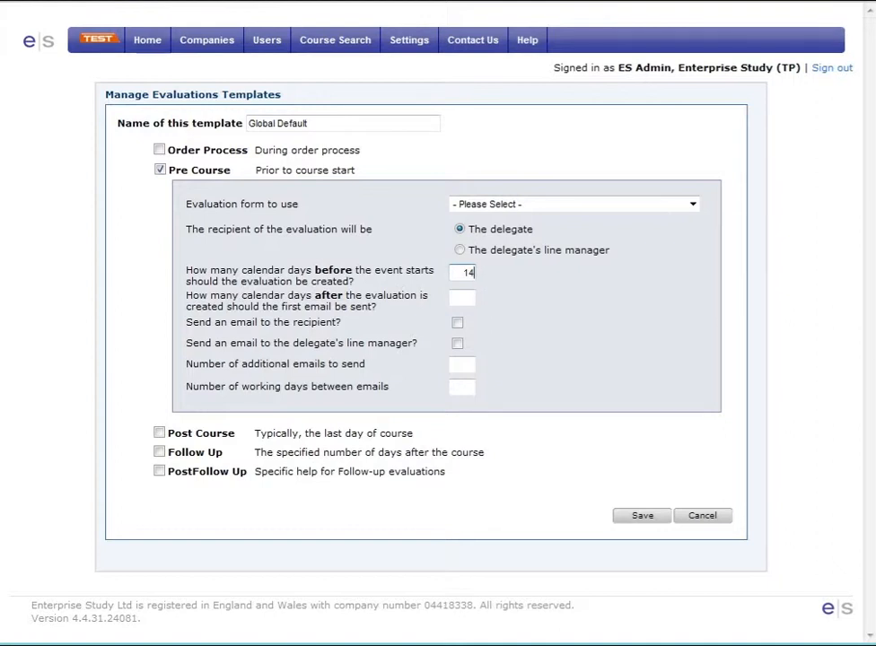
left_click(463, 300)
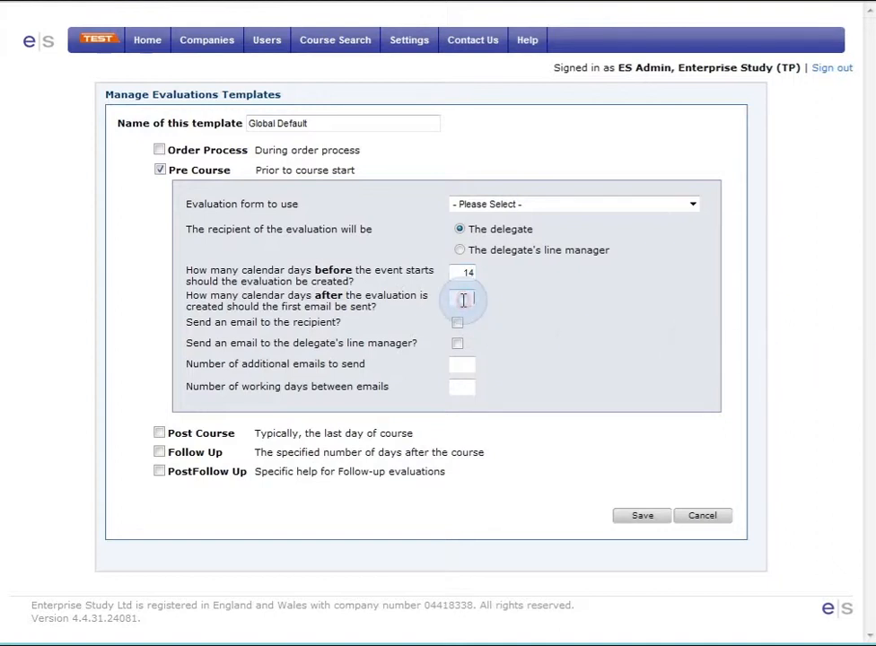
type("5")
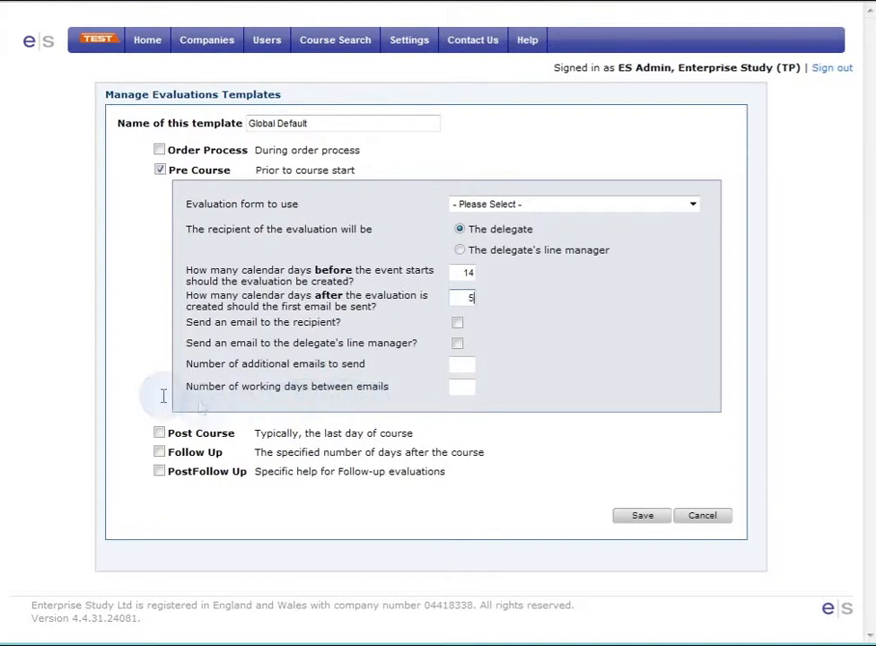
left_click(160, 171)
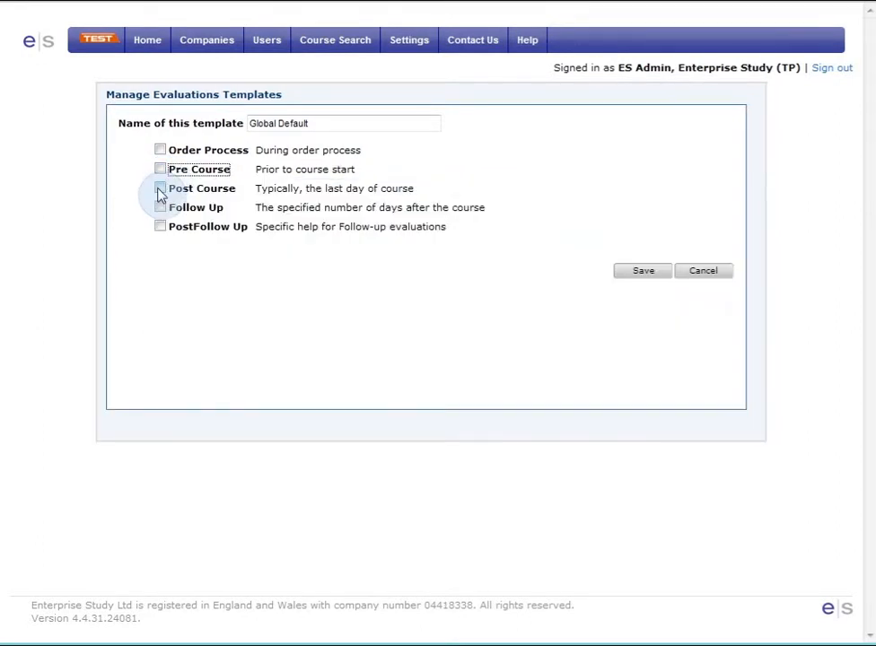
Examine the Post Course stage's evaluation form choices and the hints for its reminder email settings, leaving the stage disabled.
left_click(159, 189)
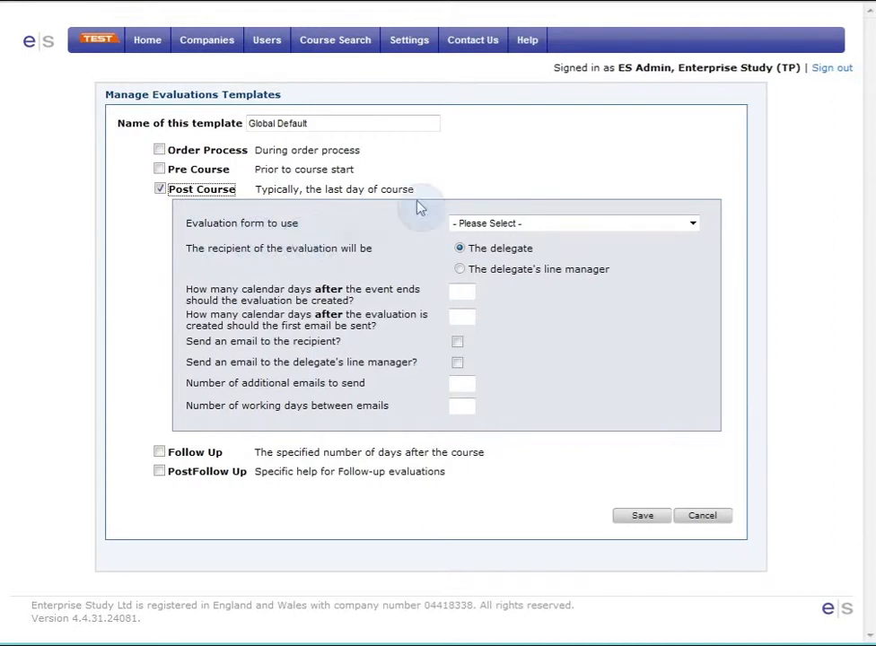
left_click(692, 222)
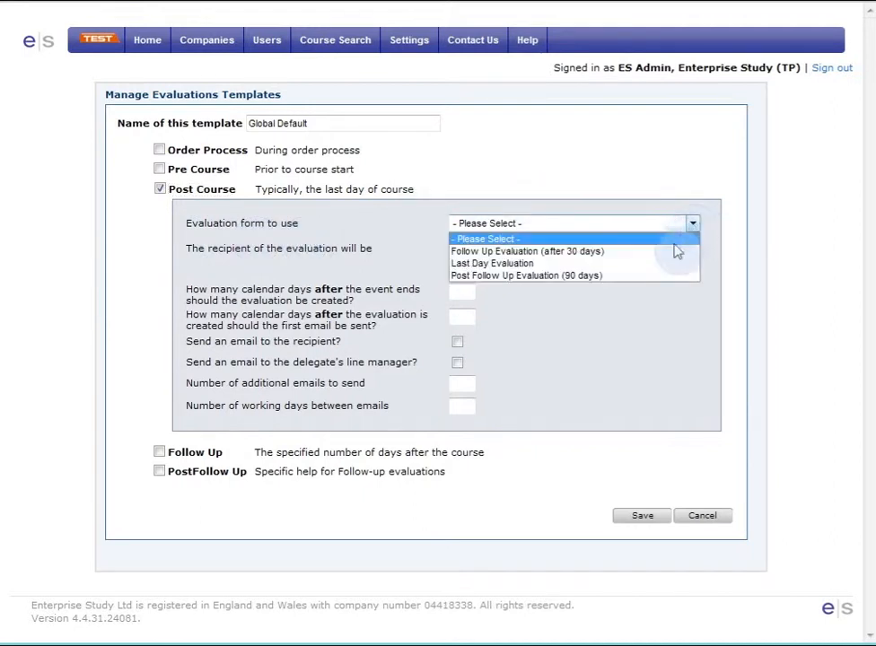
left_click(707, 308)
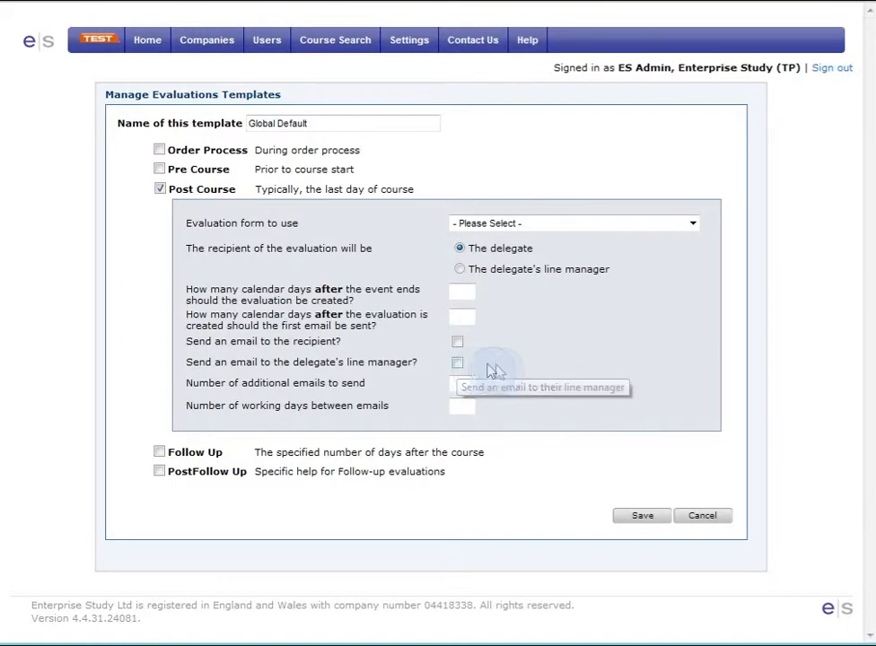
mouse_move(461, 383)
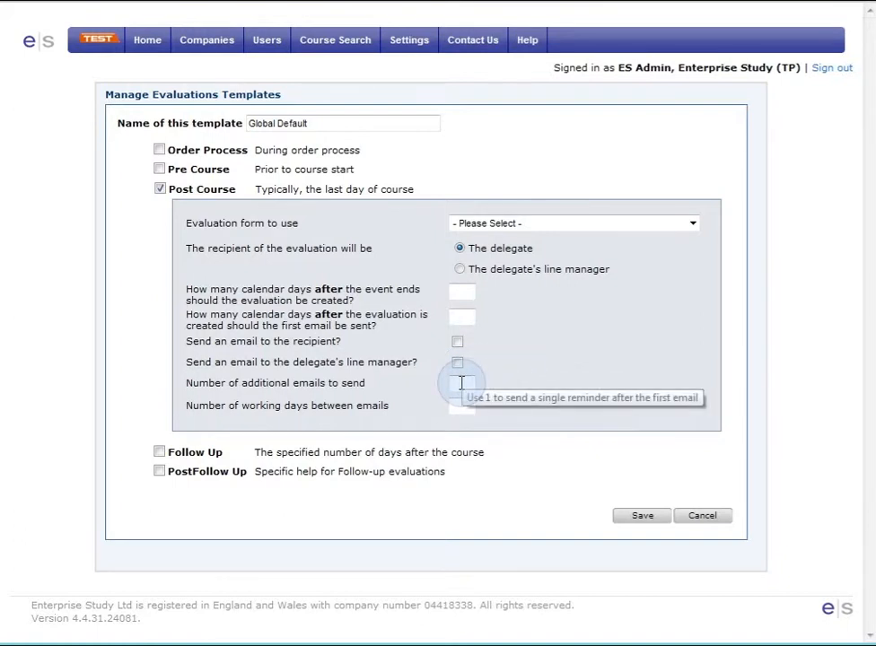
mouse_move(464, 405)
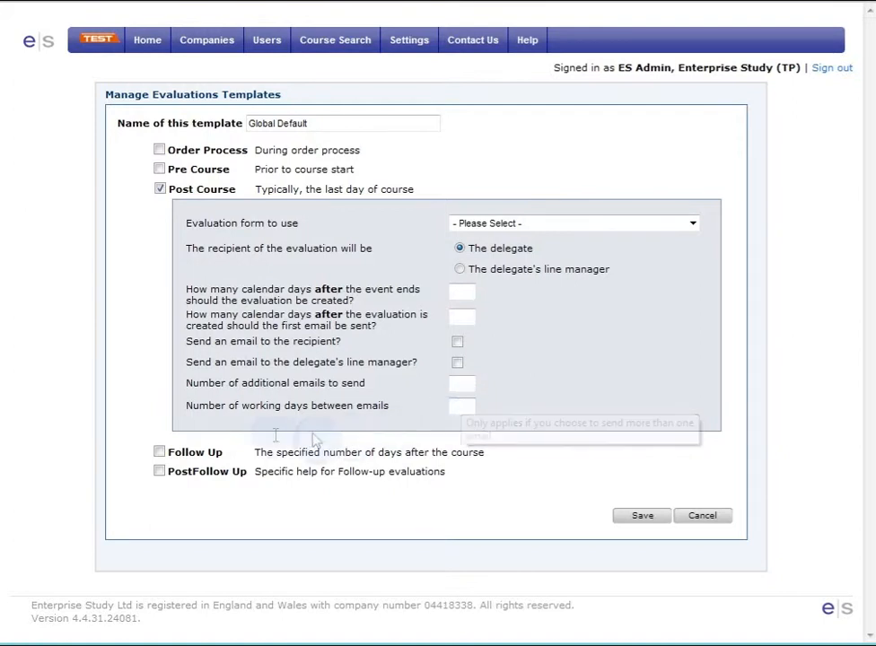
left_click(160, 190)
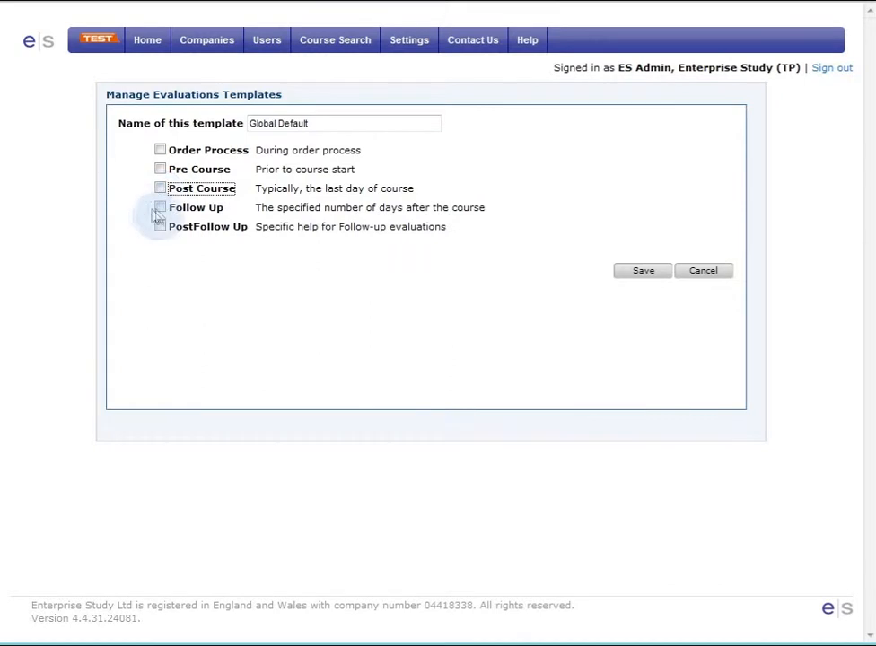
Examine the evaluation settings of the Follow Up and PostFollow Up stages, leaving both disabled.
left_click(159, 208)
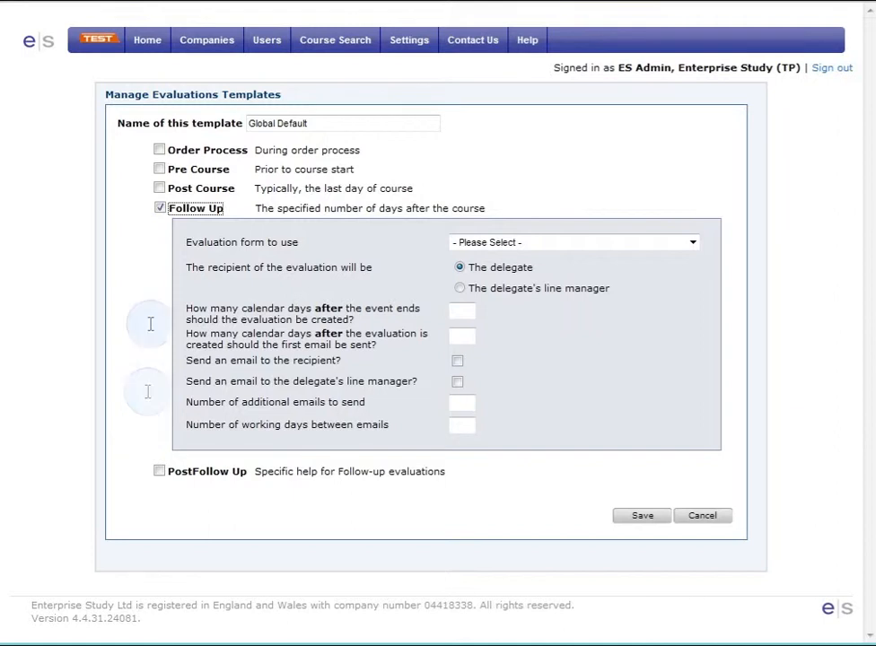
left_click(159, 208)
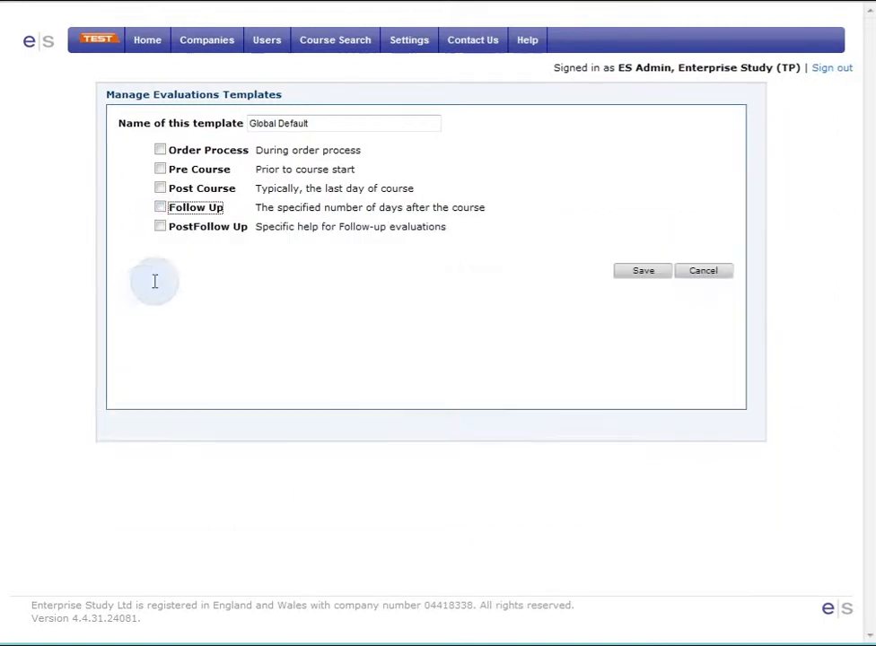
left_click(161, 230)
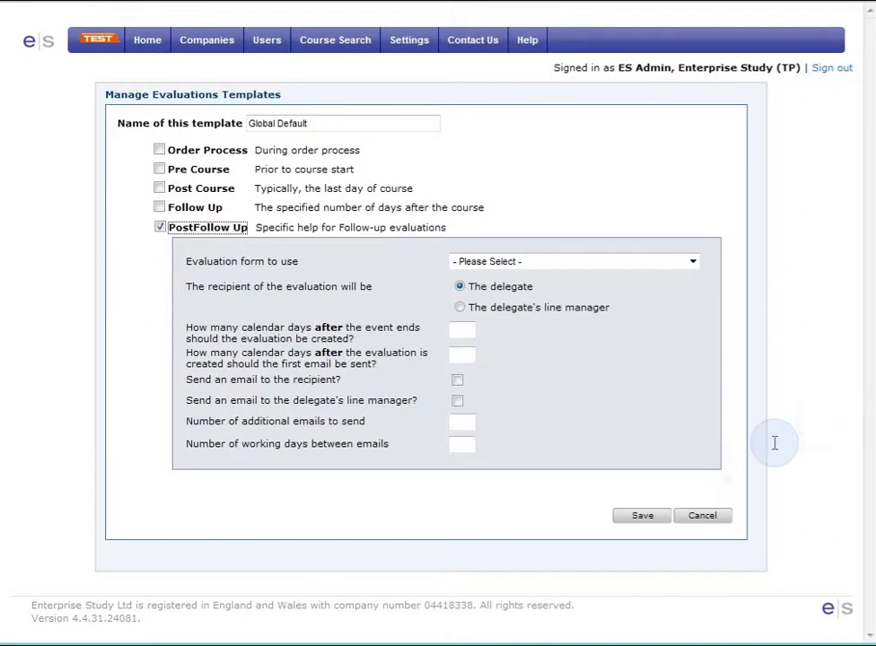
left_click(160, 230)
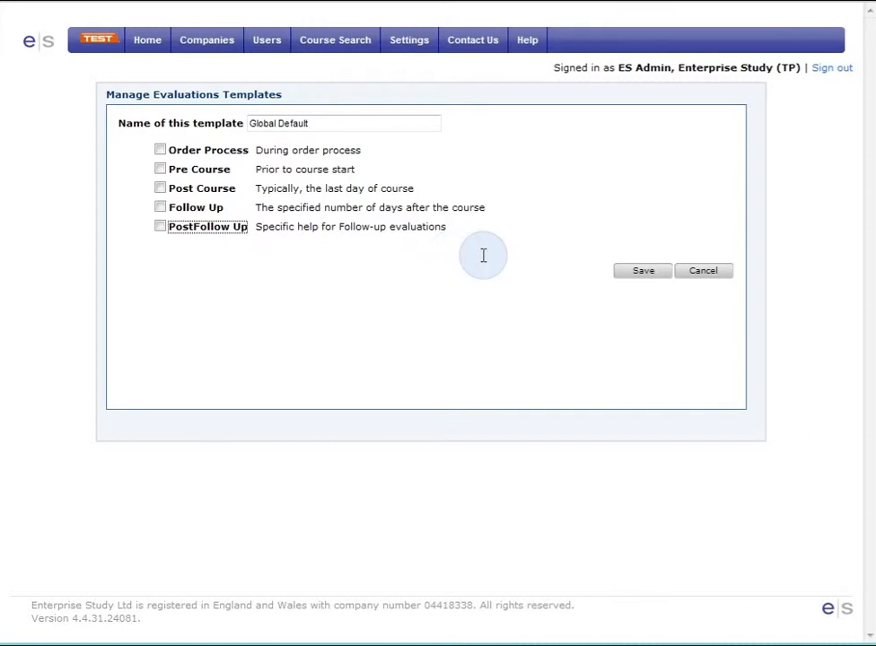
Save the Global Default template with every evaluation stage disabled.
left_click(652, 280)
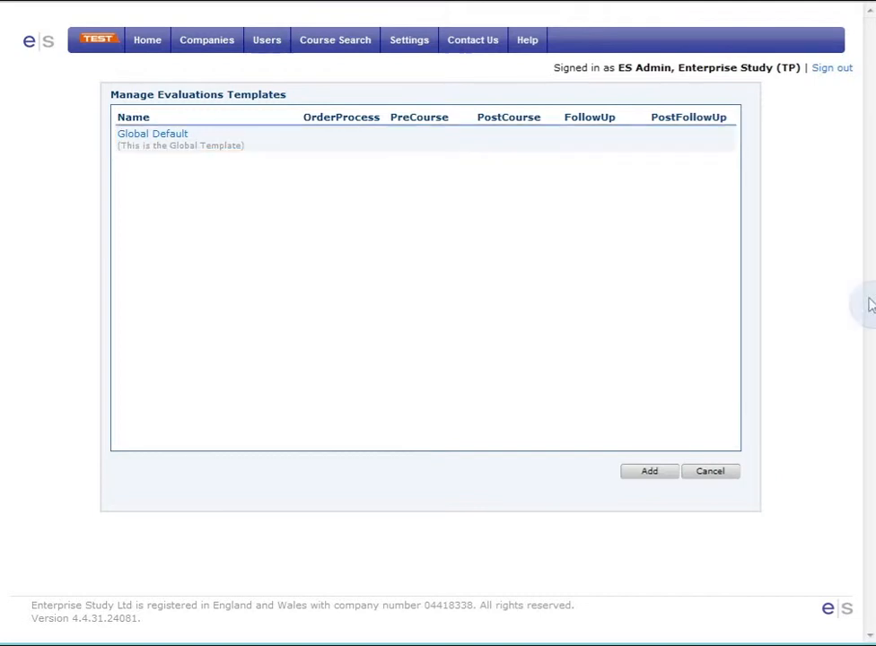
Enable Post Course in Global Default with the Last Day Evaluation form, 1 day for creation and for the first email, and recipient email on.
left_click(183, 136)
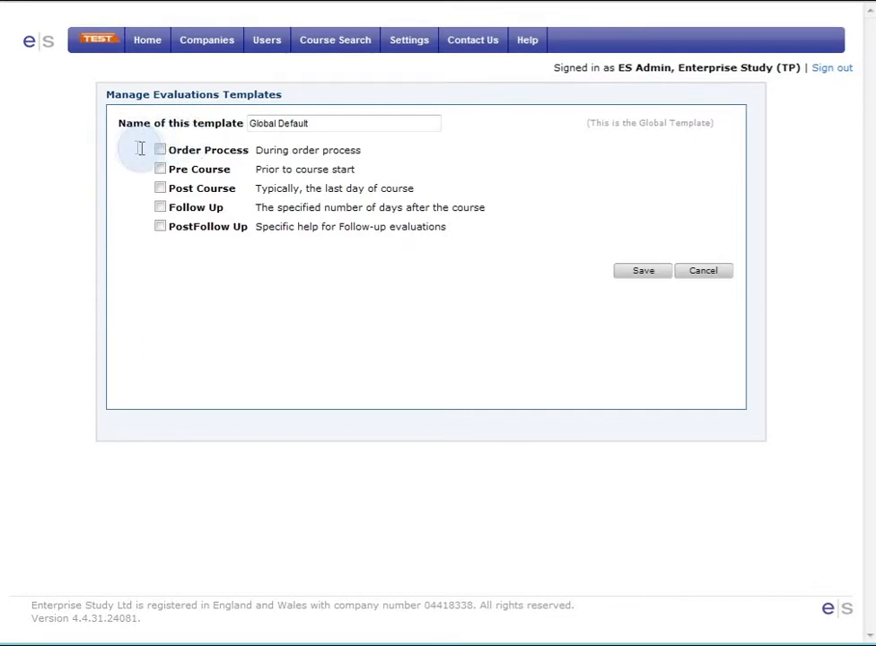
left_click(161, 189)
left_click(458, 342)
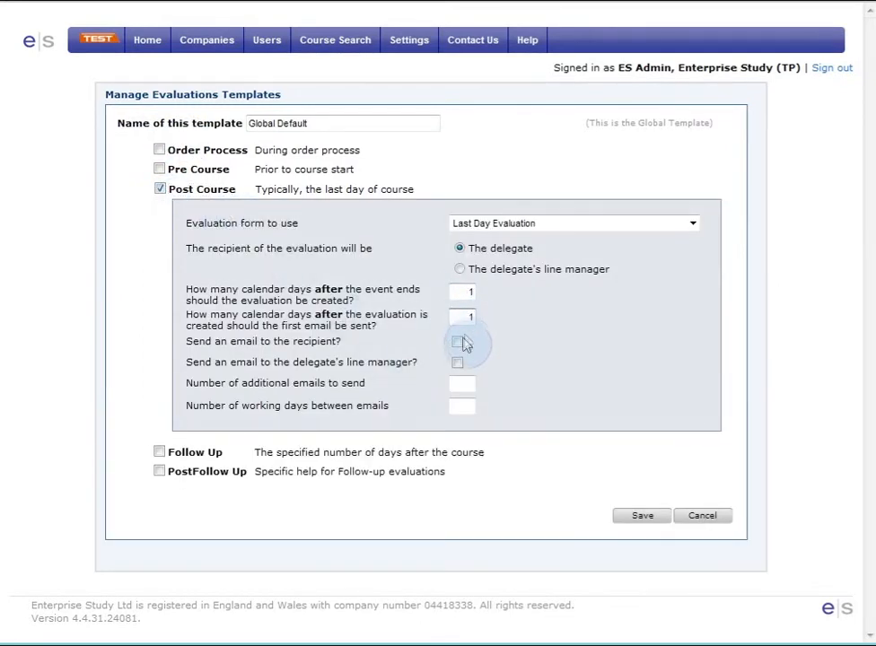
Set 3 additional Post Course emails with 5 working days between them and save the template.
left_click(459, 383)
type("3")
left_click(463, 406)
type("5")
left_click(657, 518)
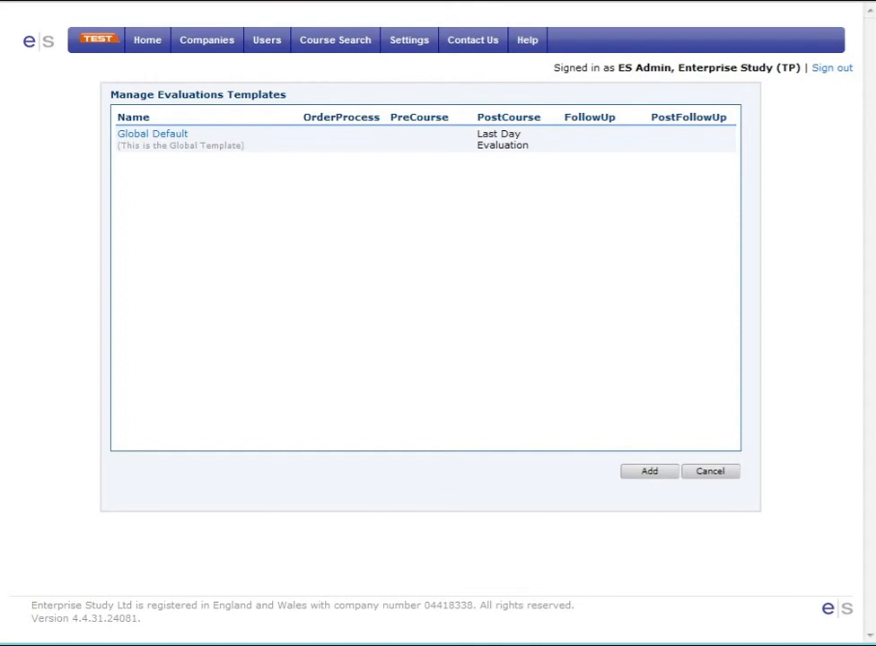
Disable the Post Course evaluation in the Global Default template and save it.
left_click(165, 136)
left_click(159, 188)
left_click(639, 274)
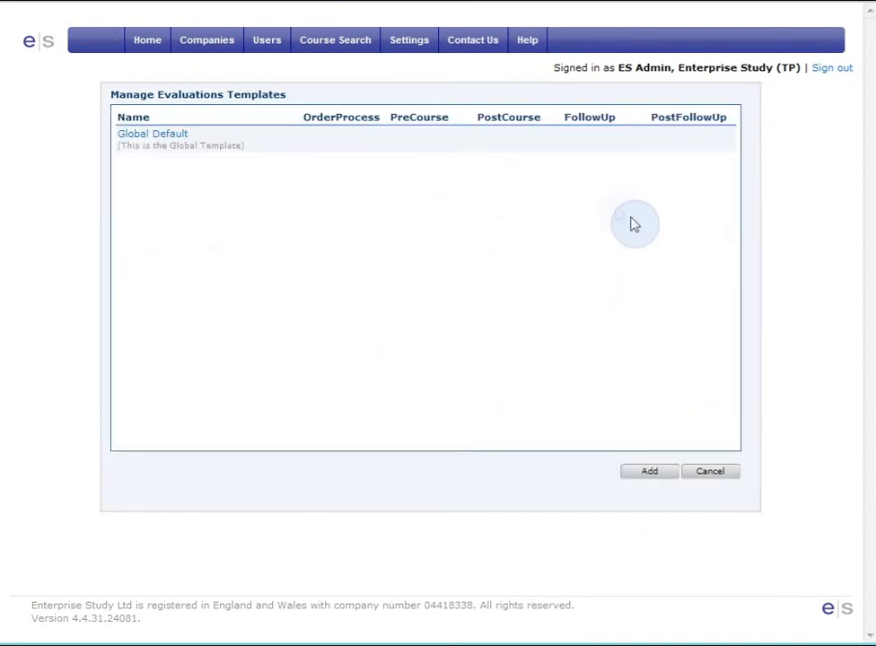